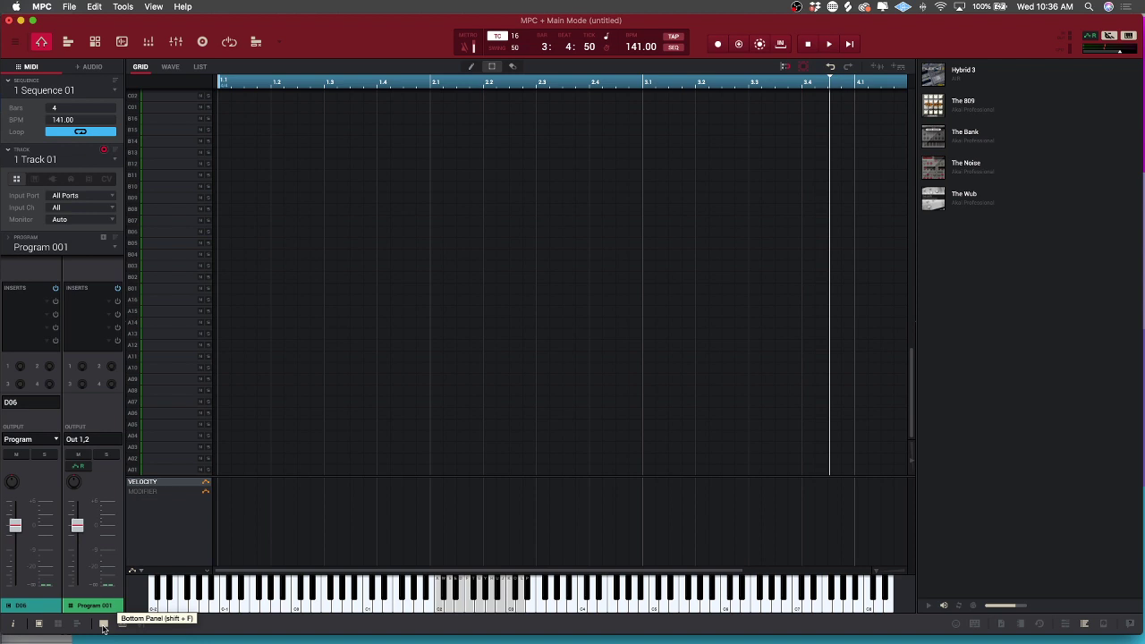
Step: Show the bottom panel with the Q-Links, Pads and Pad Perform sections displayed together
click(103, 625)
click(103, 626)
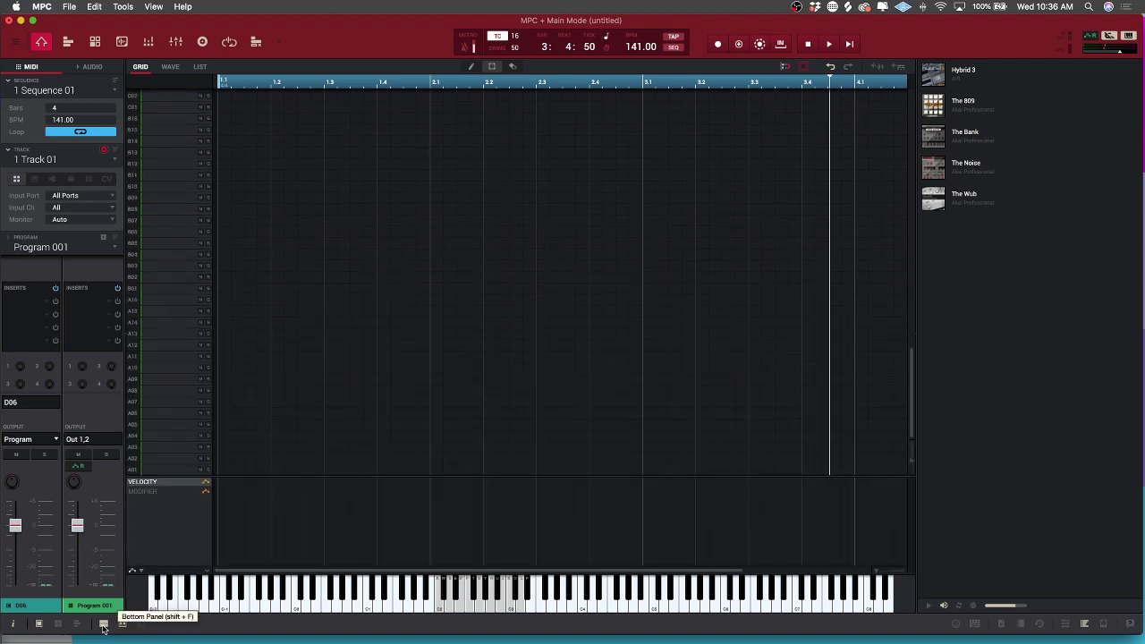
click(103, 625)
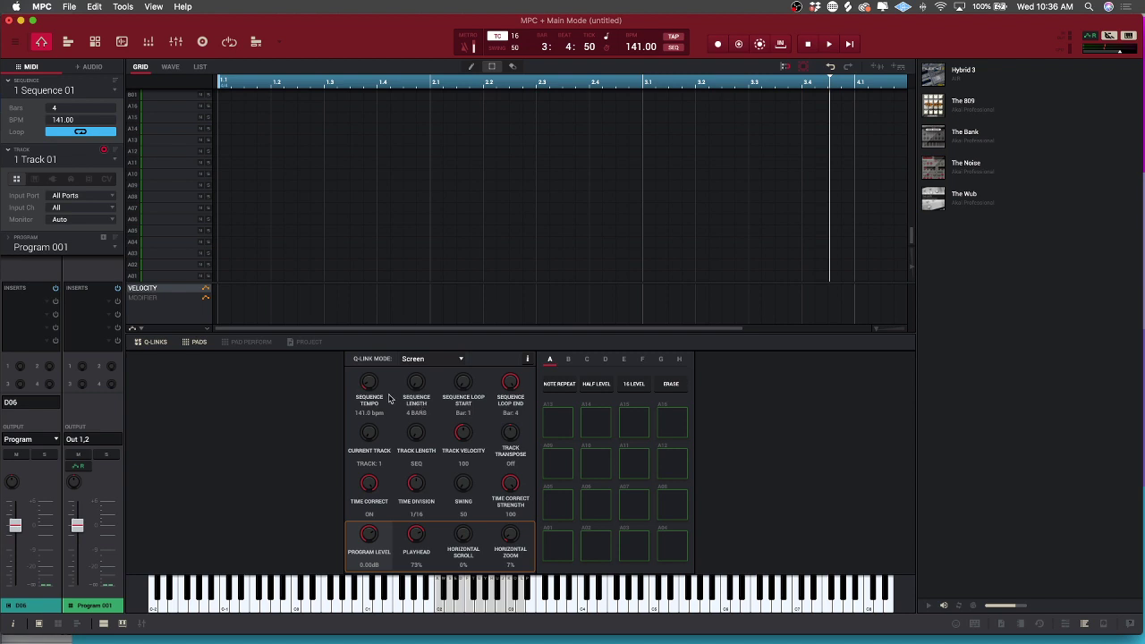
click(166, 342)
click(204, 346)
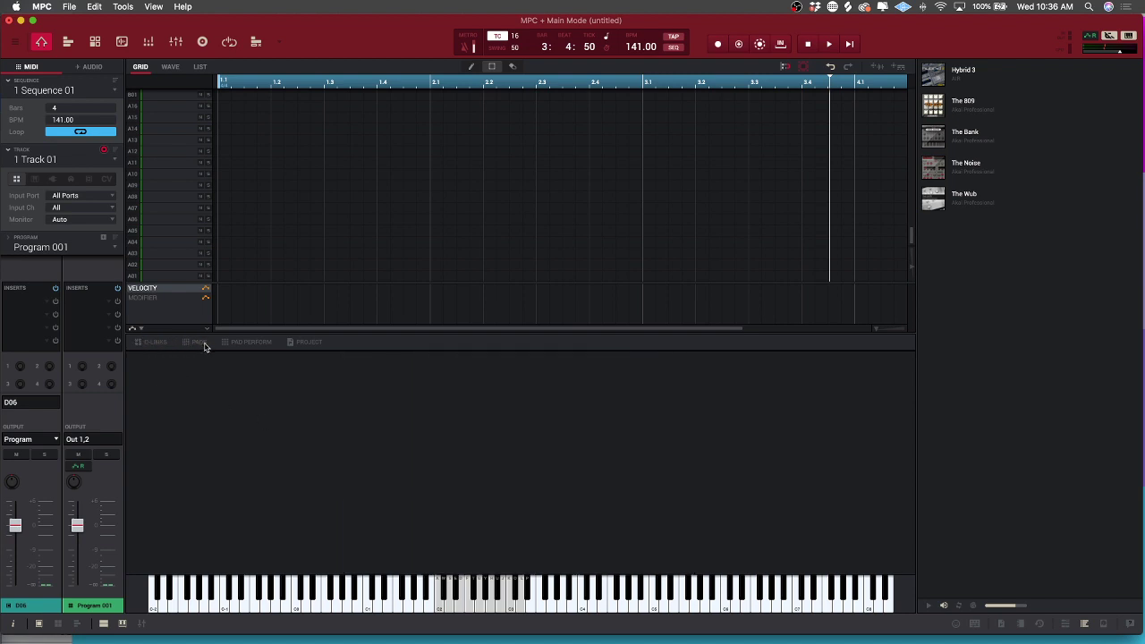
click(154, 345)
click(195, 344)
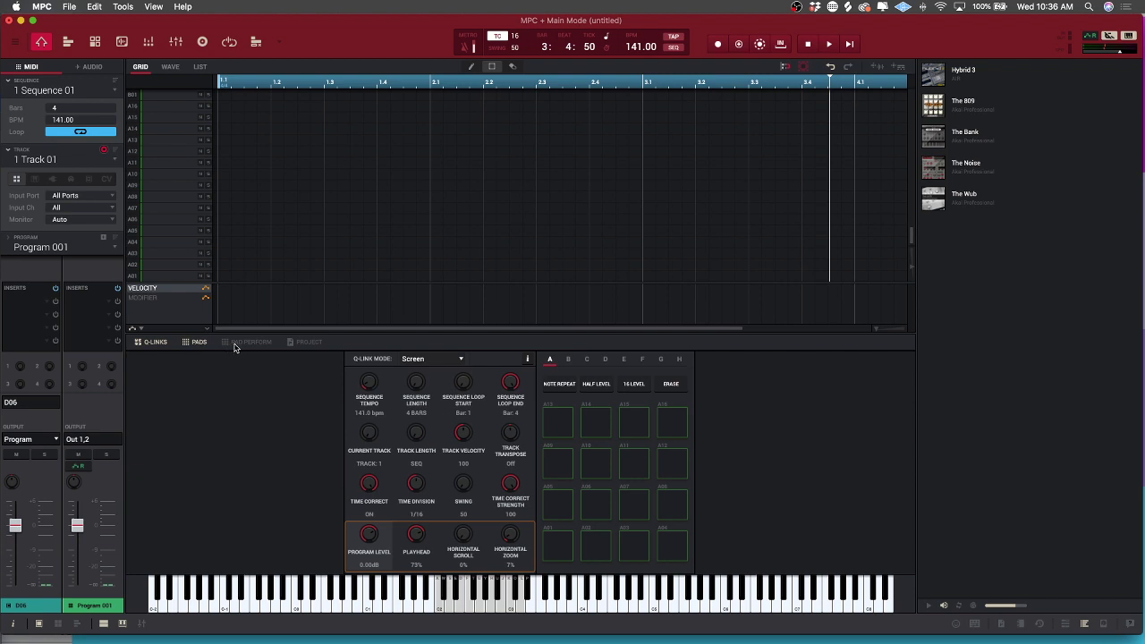
click(236, 344)
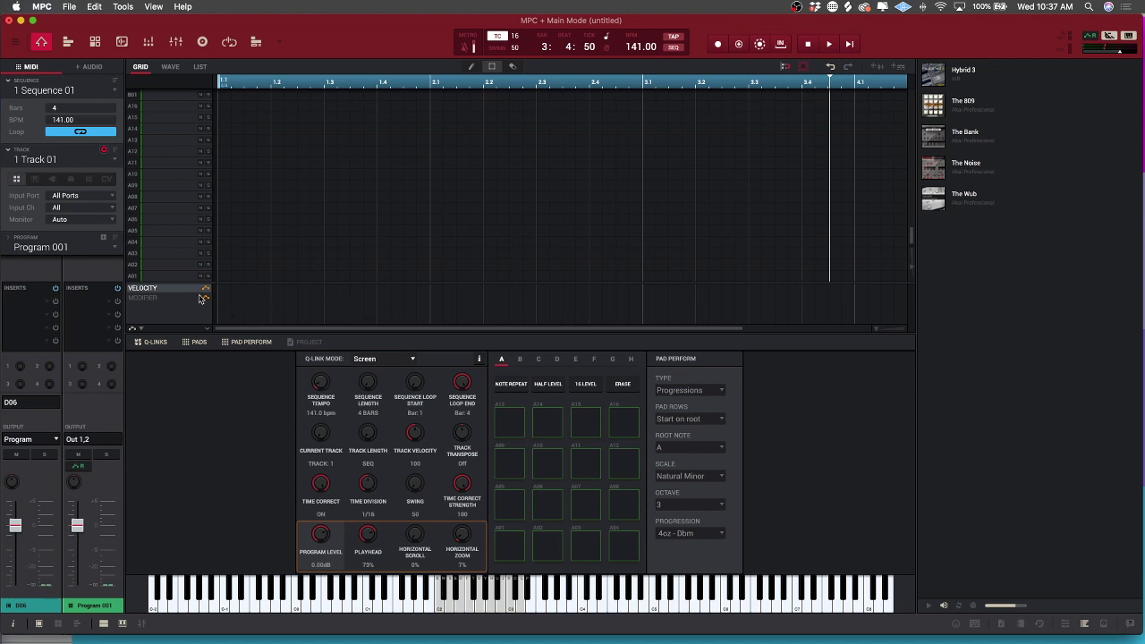
Step: Switch Track 01 to a keygroup program and on to the Solina V2 plugin program, and view the available plugins
click(35, 181)
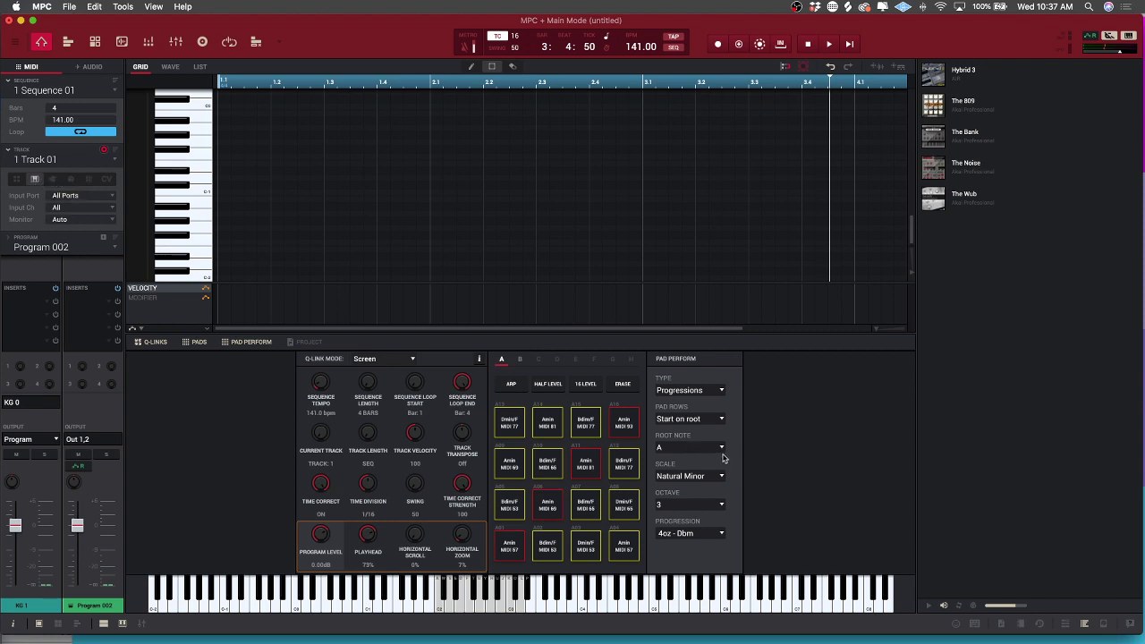
click(52, 179)
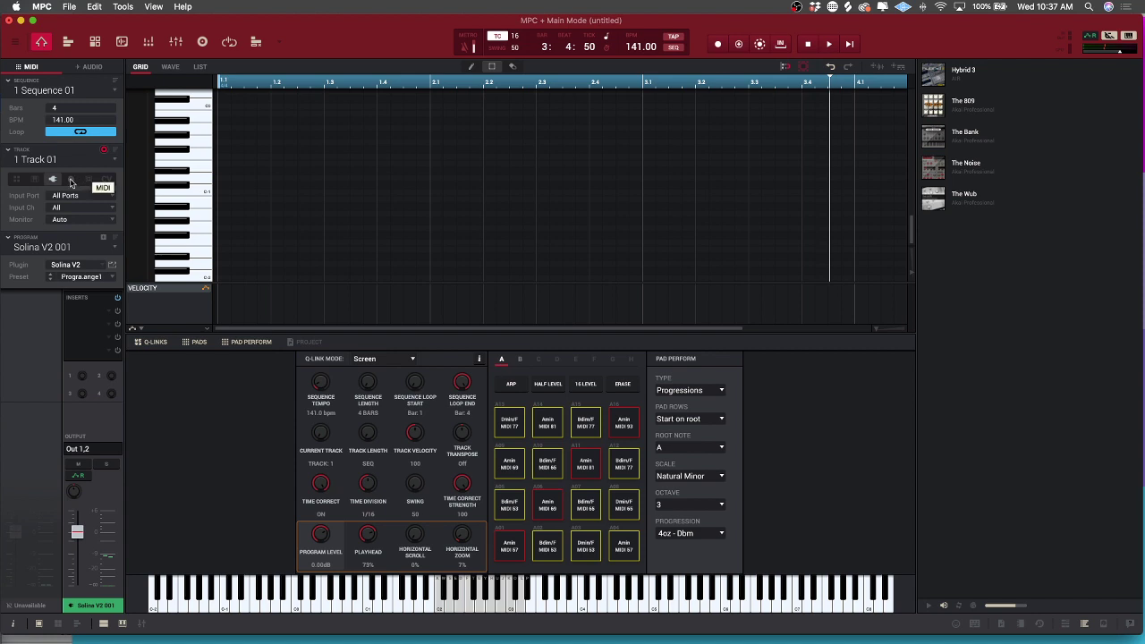
click(111, 266)
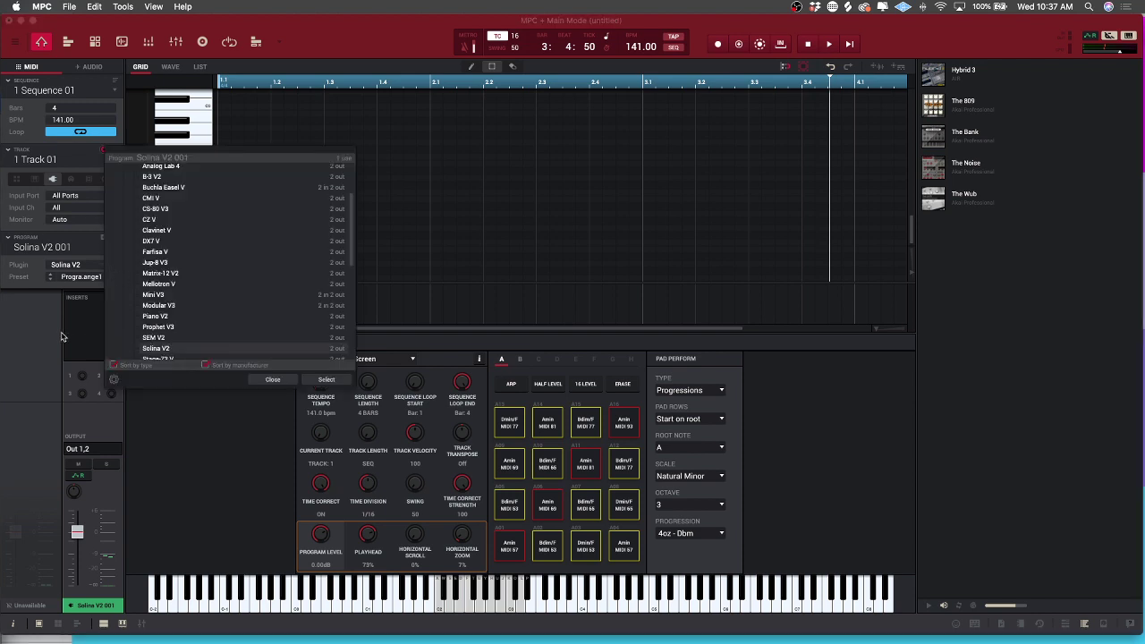
click(279, 381)
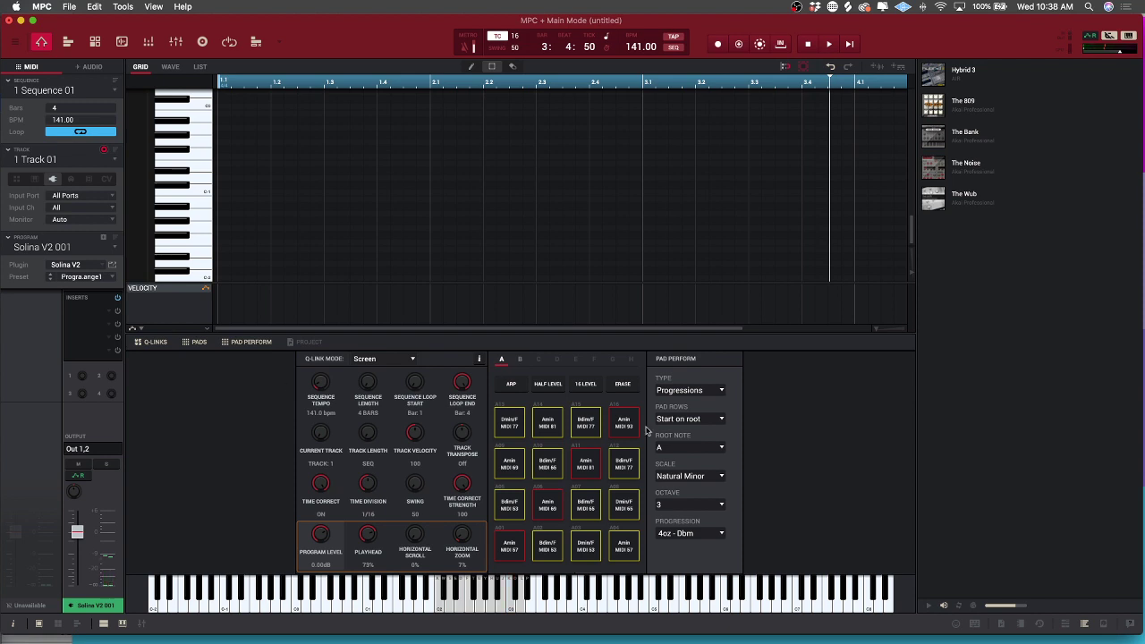
Step: Choose Progressions as the Pad Perform type and 4oz - Dbm from the CMP category as the progression
click(724, 393)
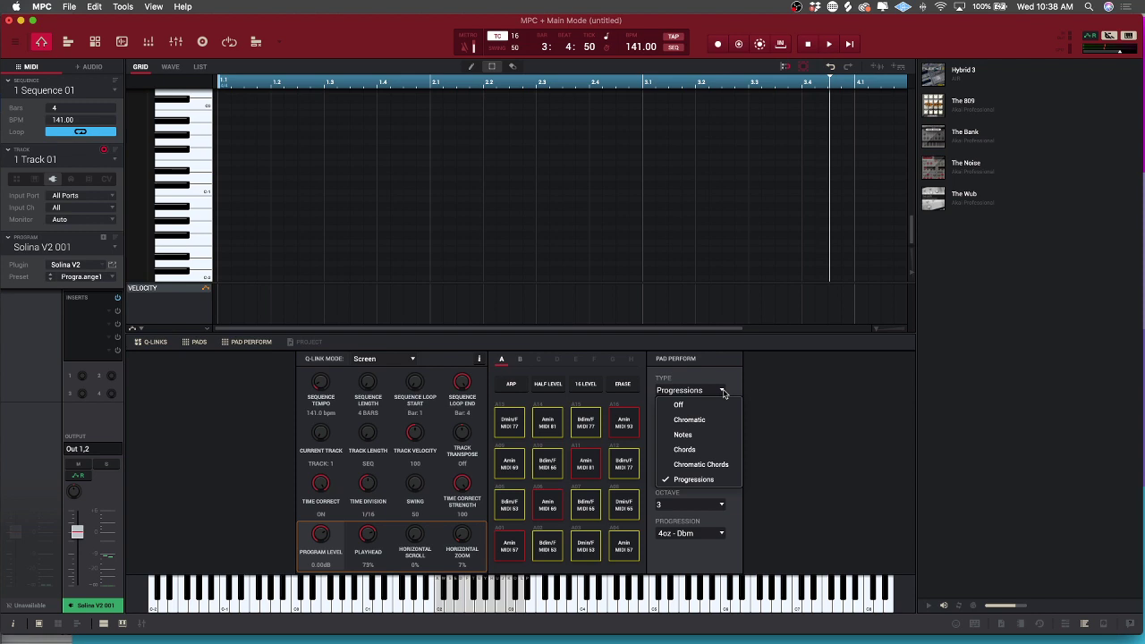
click(710, 479)
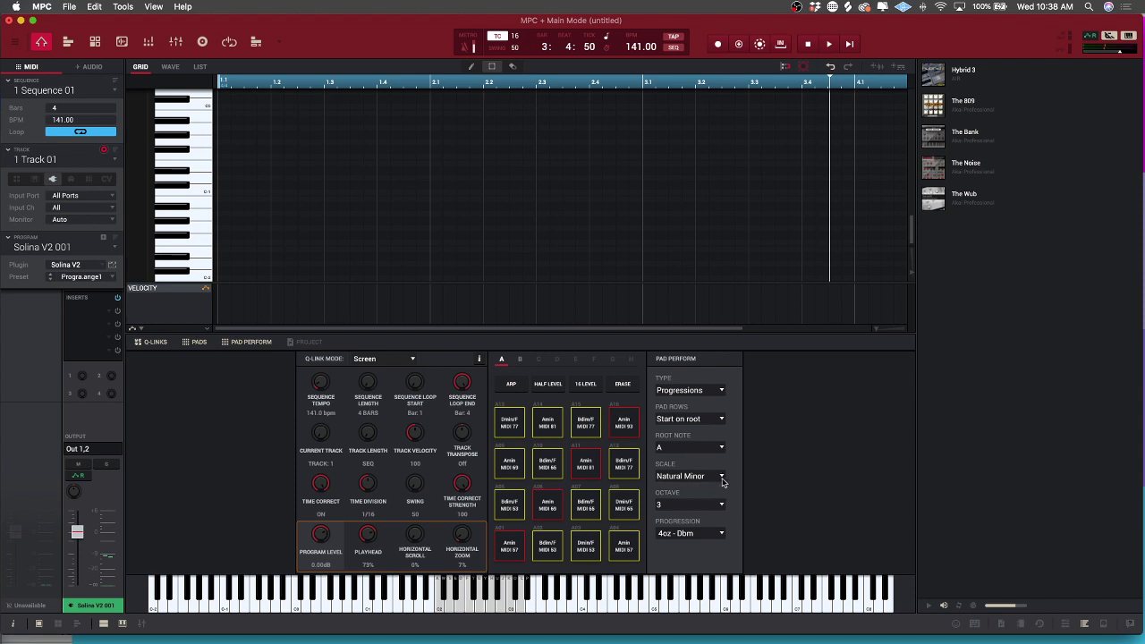
click(723, 534)
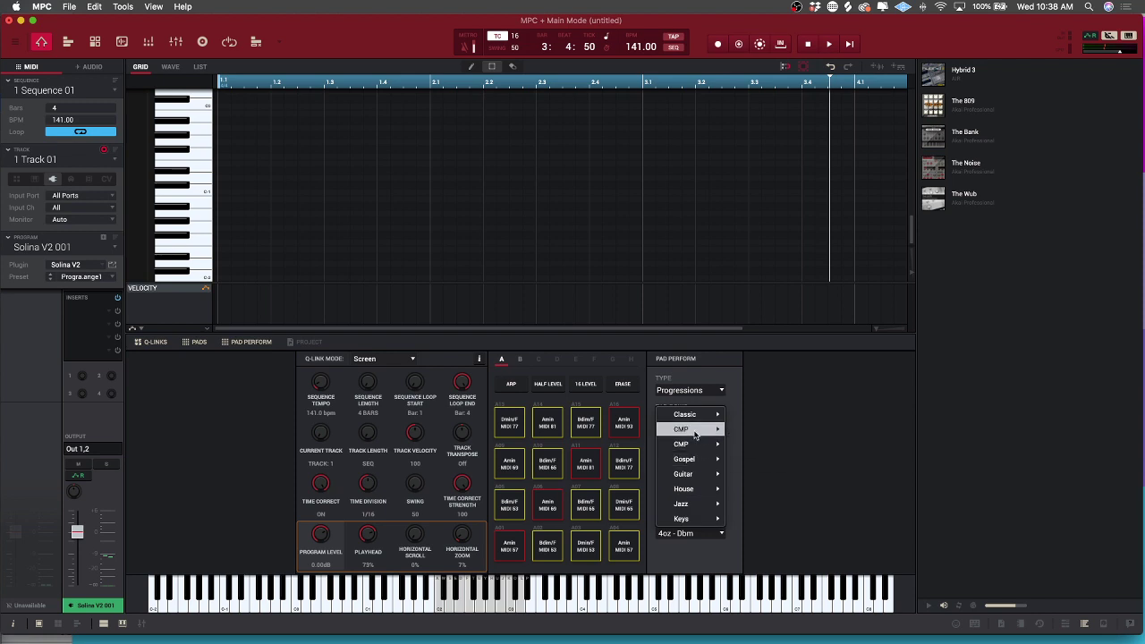
mouse_move(692, 431)
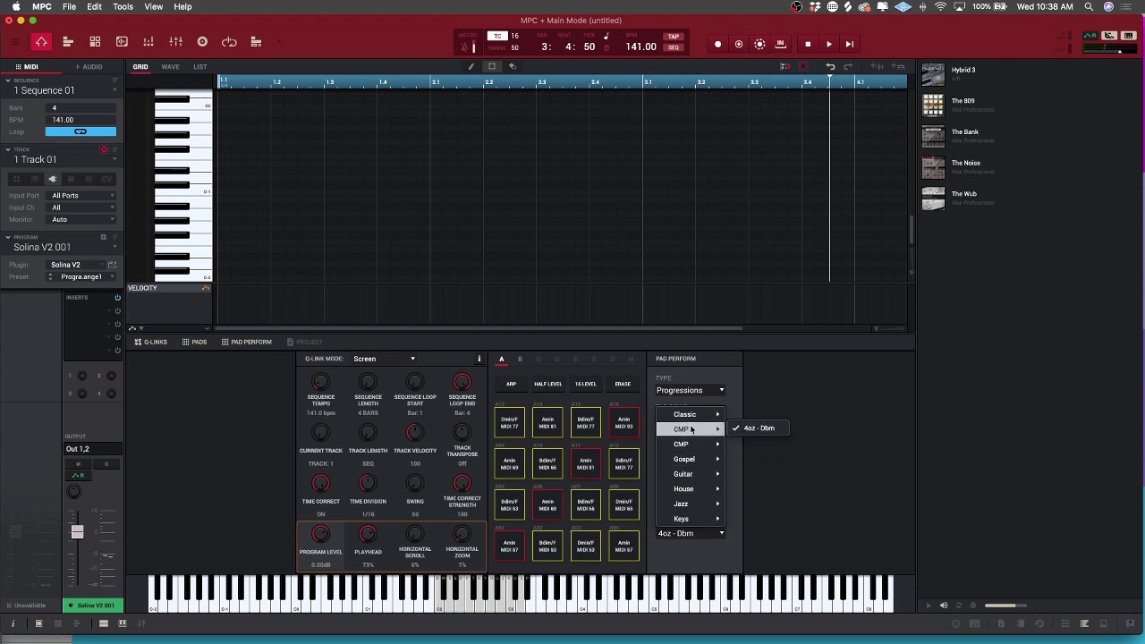
click(748, 430)
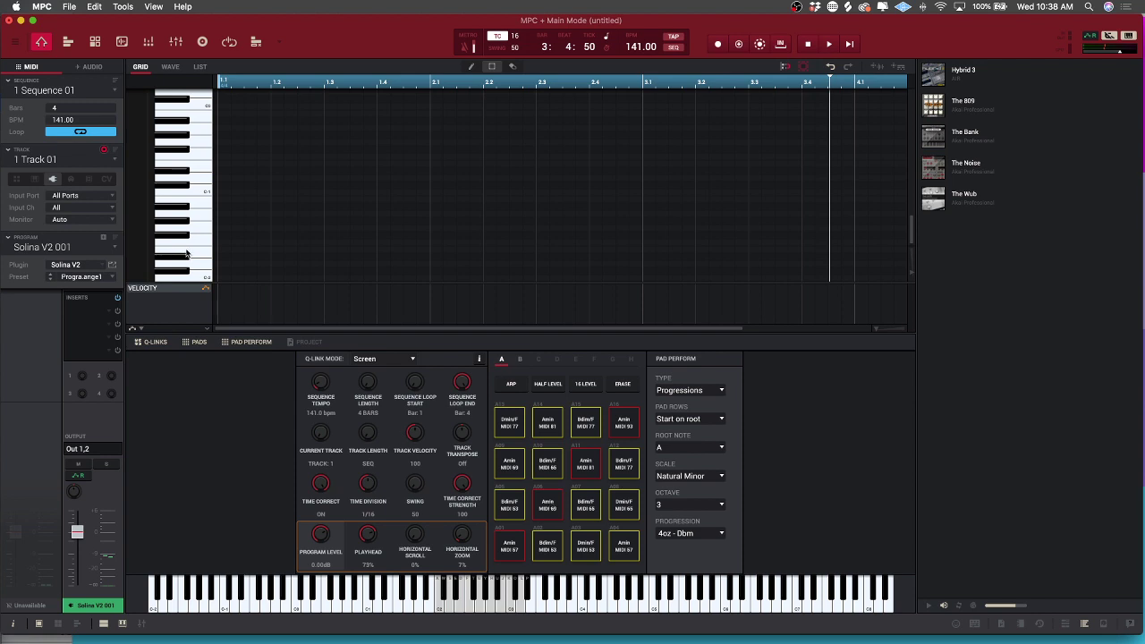
Step: Open the program's note mapping table to examine which note each pad is assigned, and close it
click(15, 42)
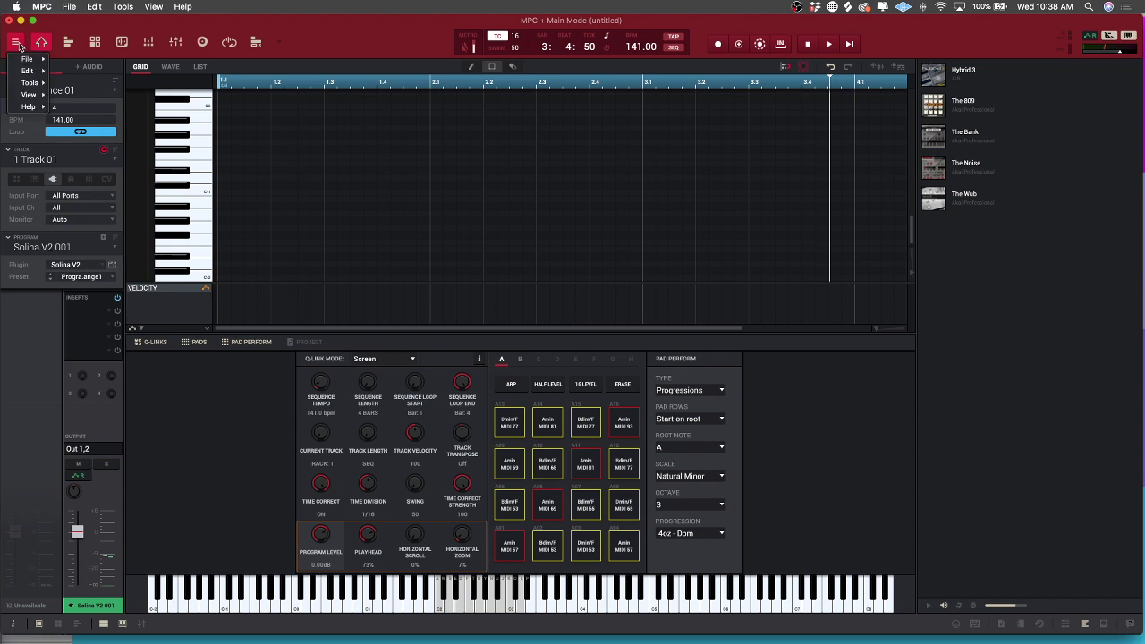
mouse_move(38, 59)
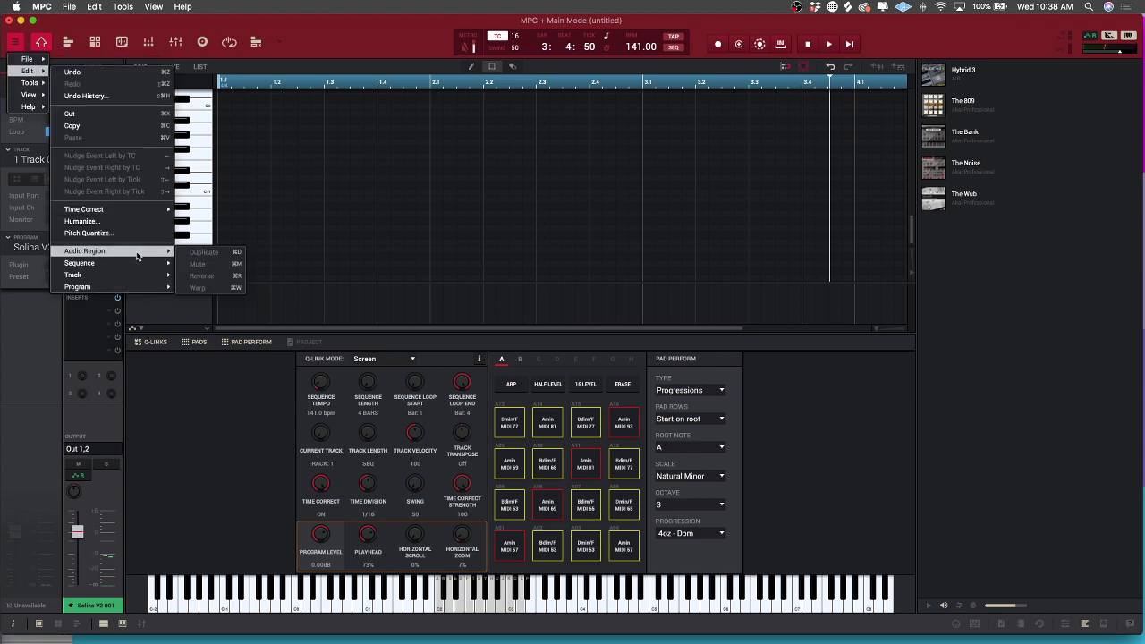
mouse_move(146, 287)
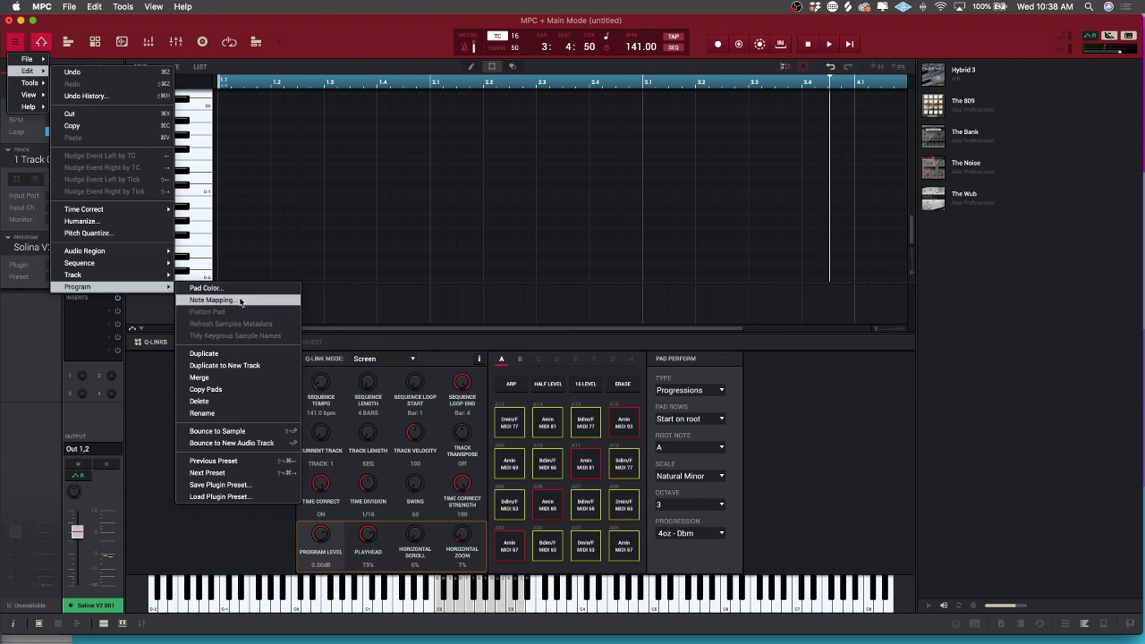
click(213, 300)
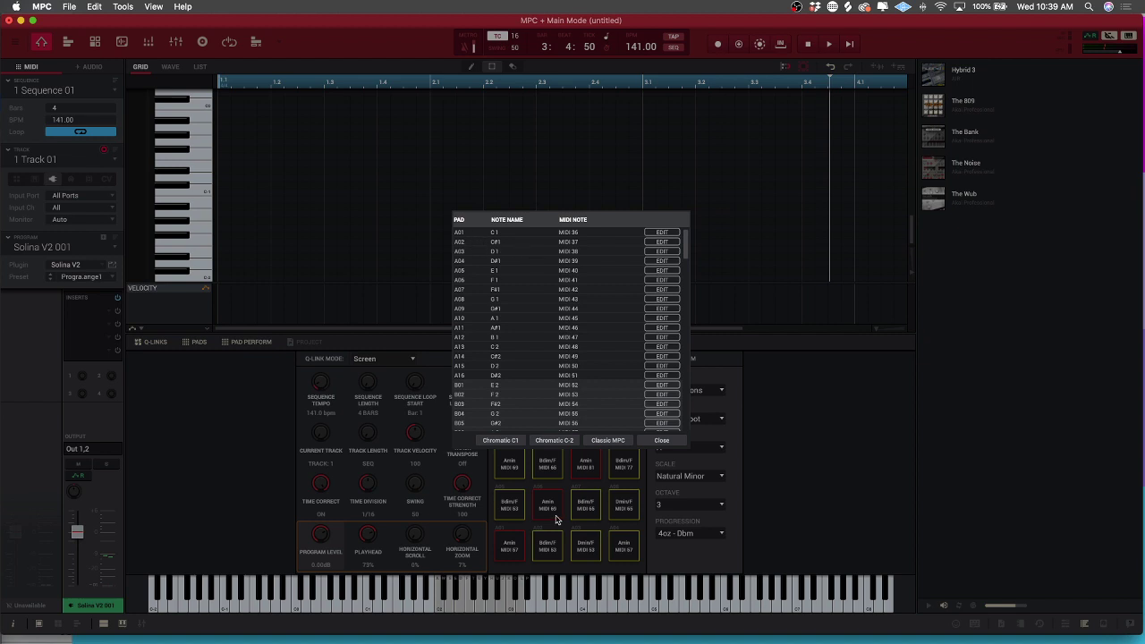
click(665, 441)
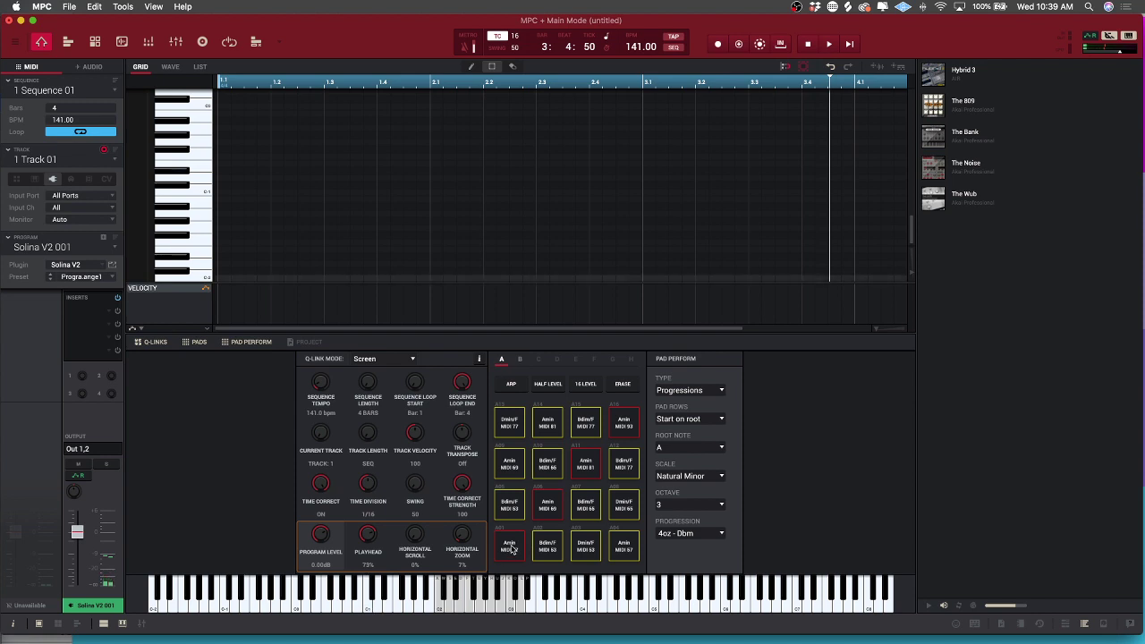
Step: Switch Track 01 to the drum program, trigger pad A01, and return to the plugin program
click(16, 178)
click(516, 542)
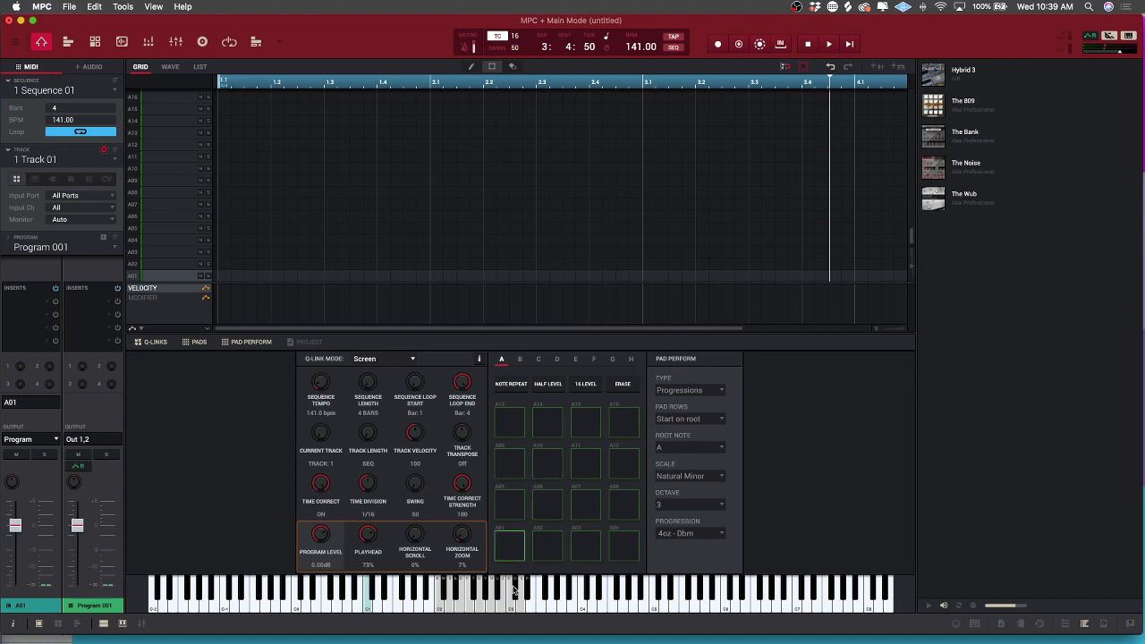
click(512, 555)
click(54, 179)
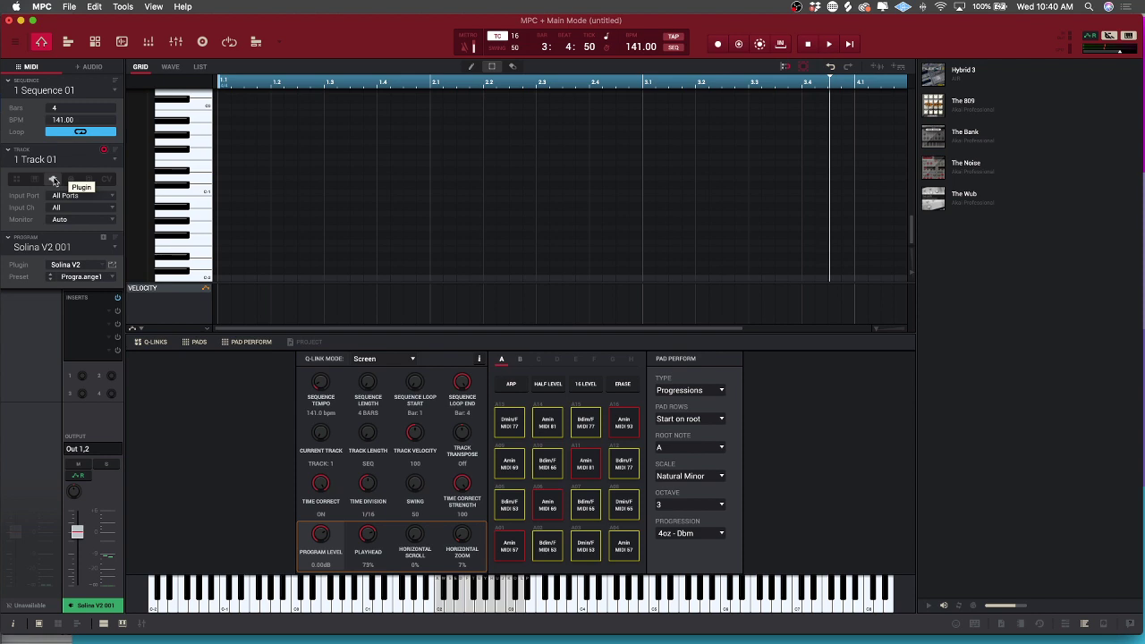
Step: Audition the chord pads and overdub pads A06, A07 and A08 at the starts of bars 1, 2 and 3
click(551, 512)
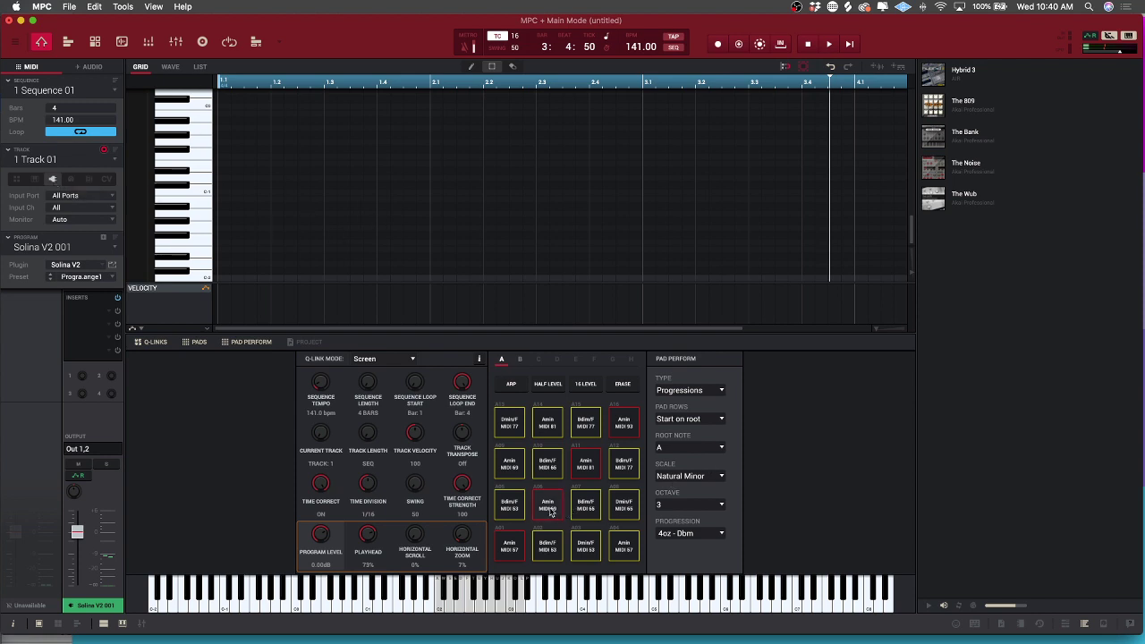
click(614, 508)
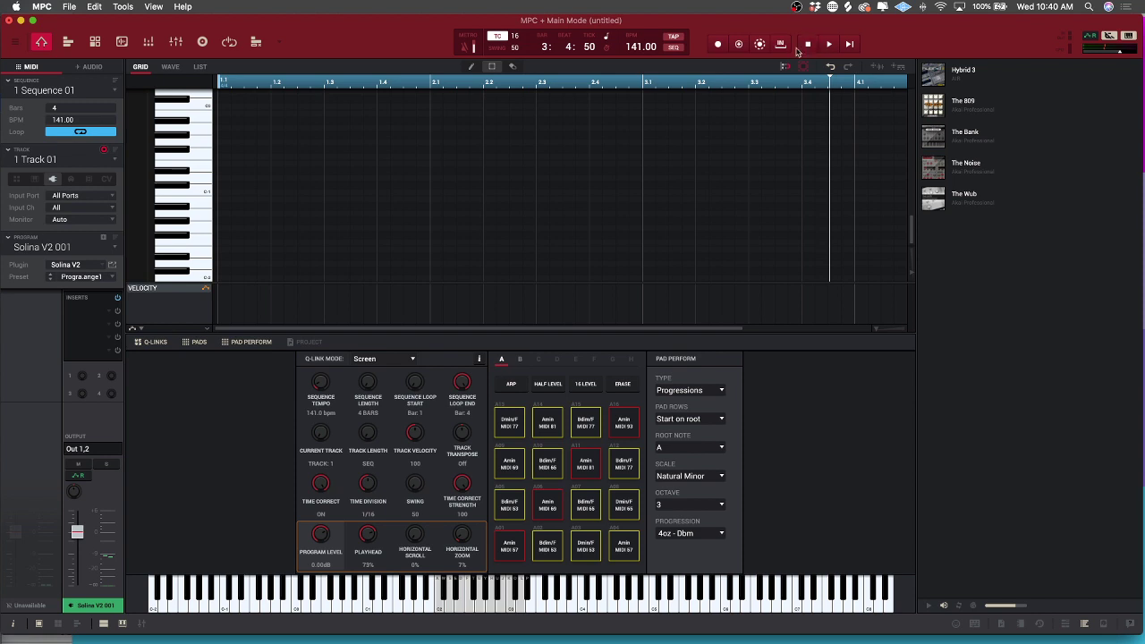
click(739, 45)
click(827, 46)
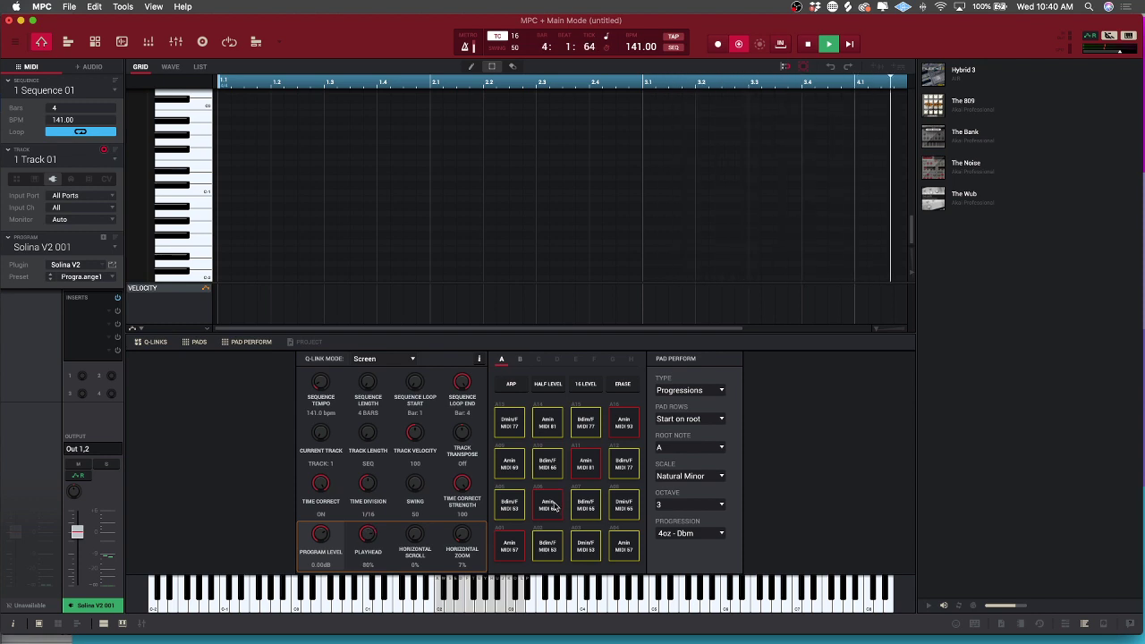
click(553, 507)
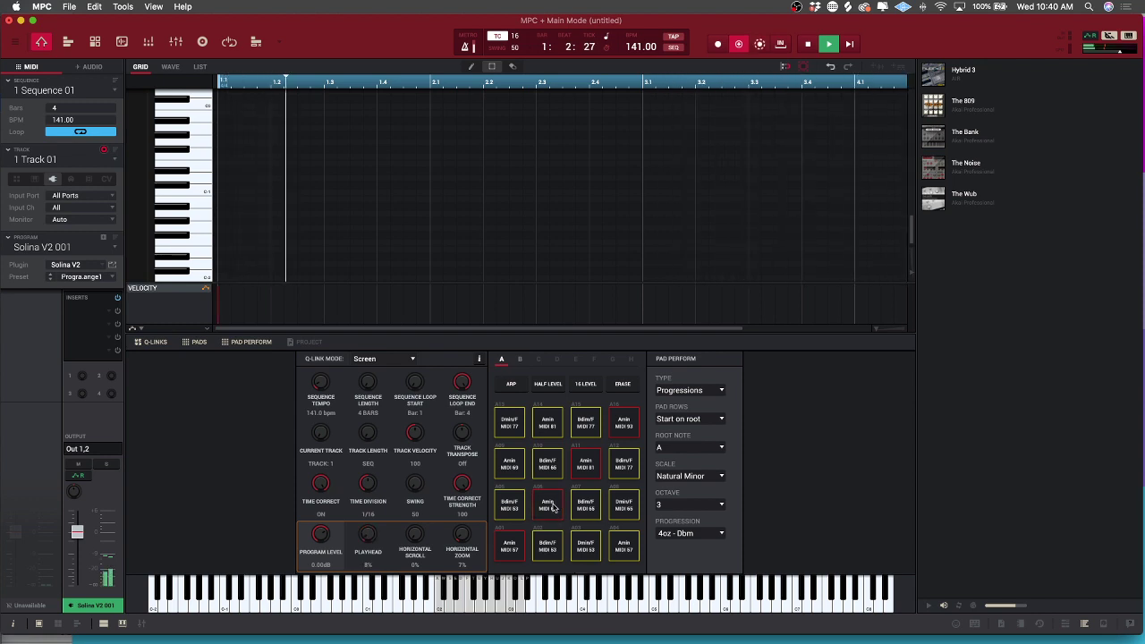
click(586, 507)
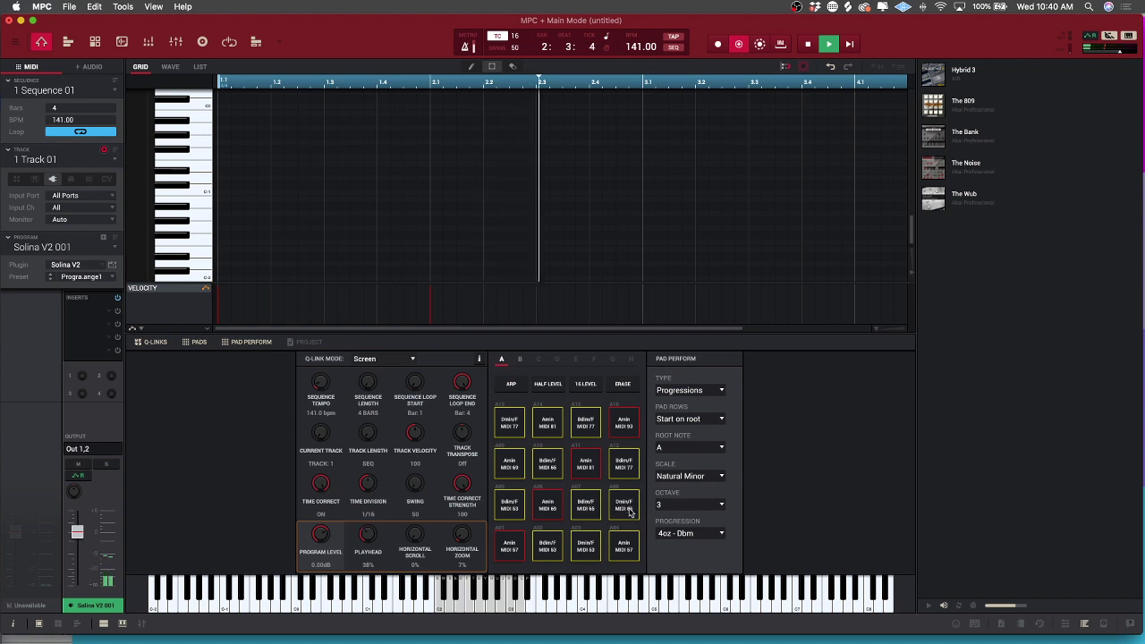
click(625, 507)
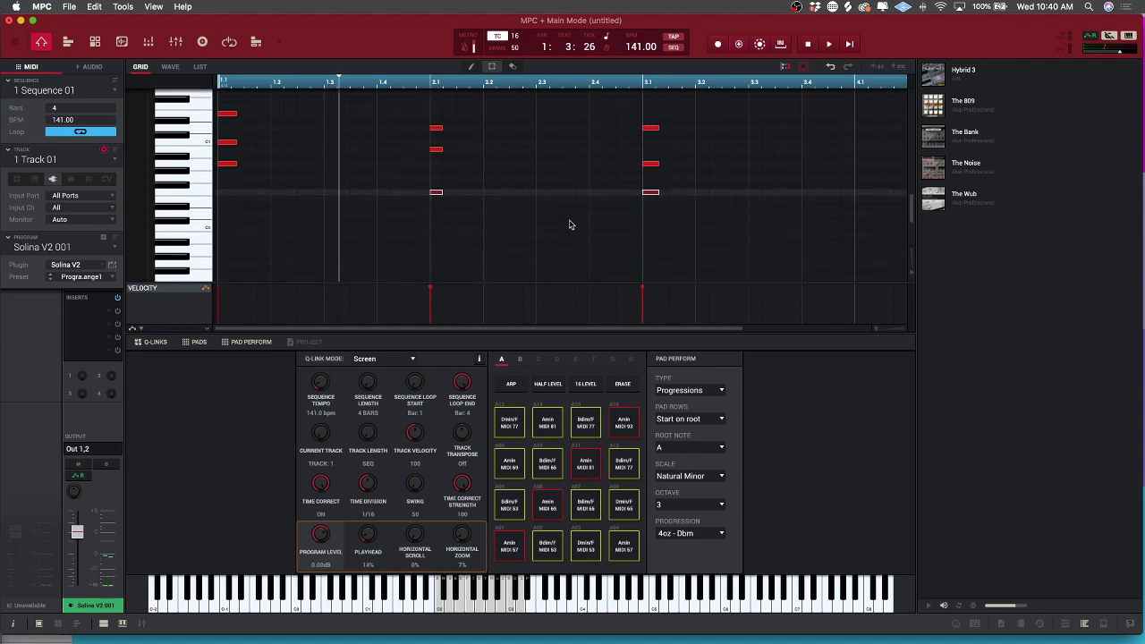
scroll(570, 225, down, 2)
scroll(570, 225, up, 5)
scroll(570, 225, down, 3)
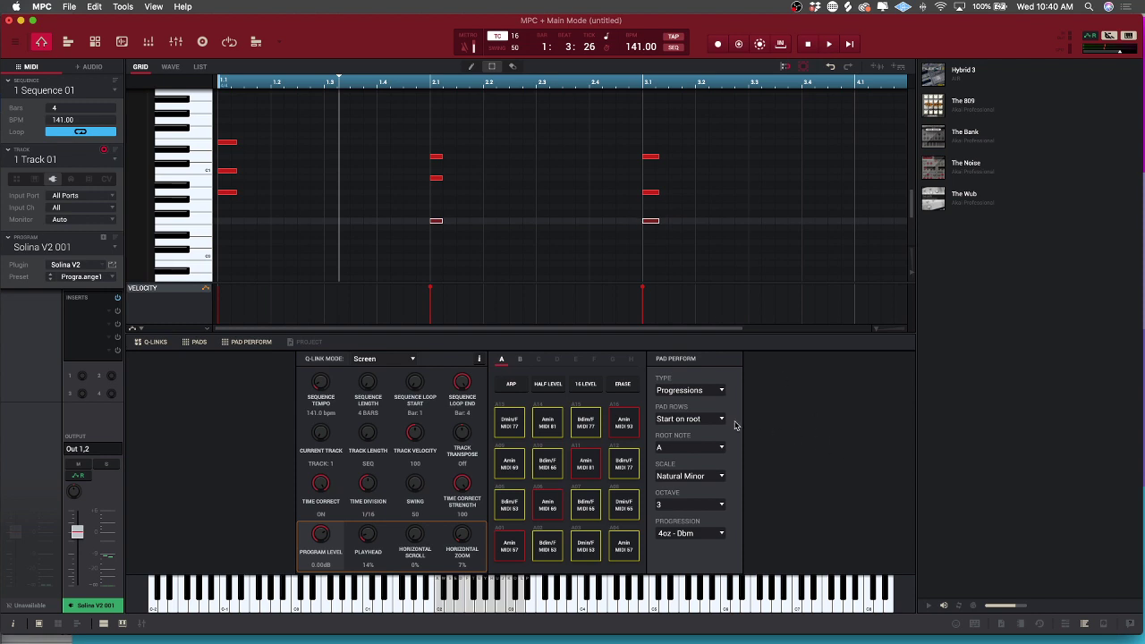
Step: Browse the progression categories, including Gospel and Jazz, without picking another progression
click(722, 534)
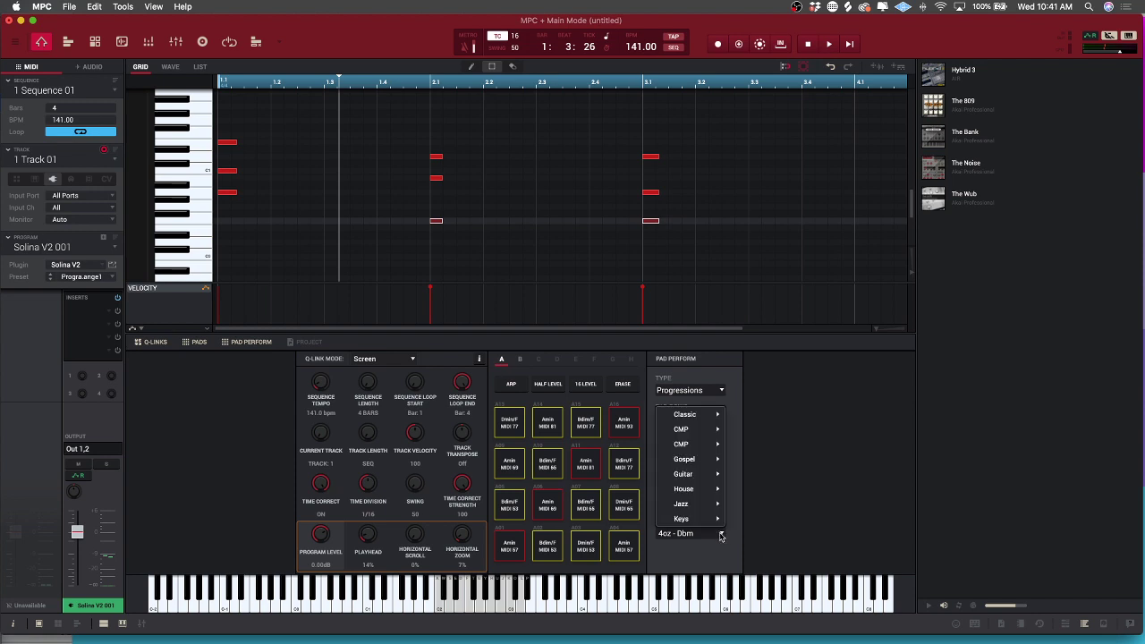
mouse_move(696, 421)
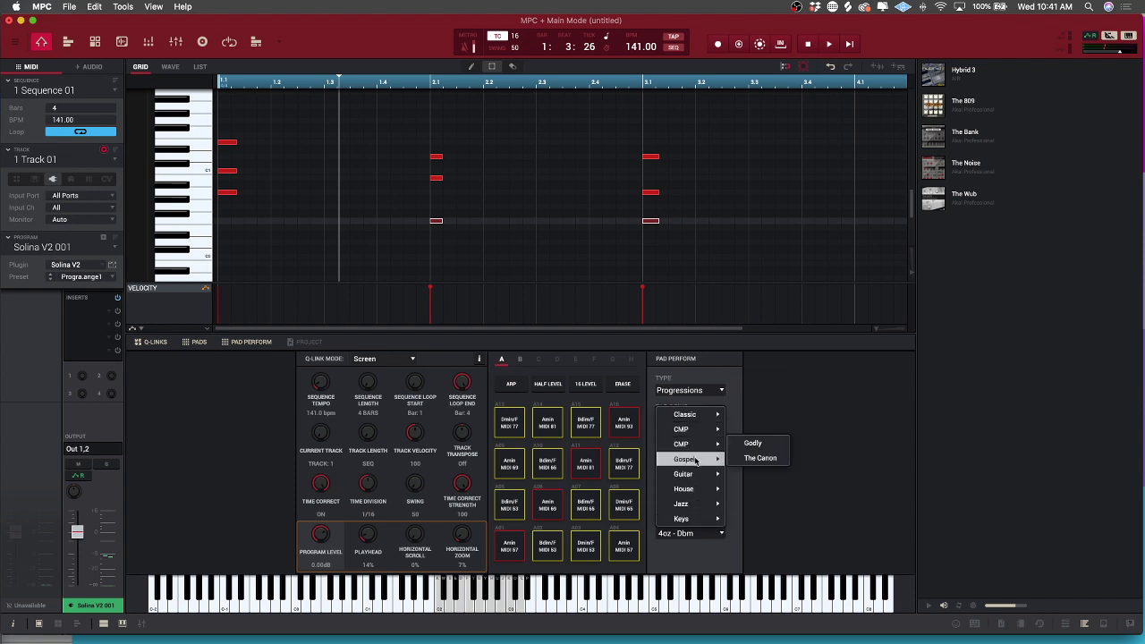
mouse_move(701, 474)
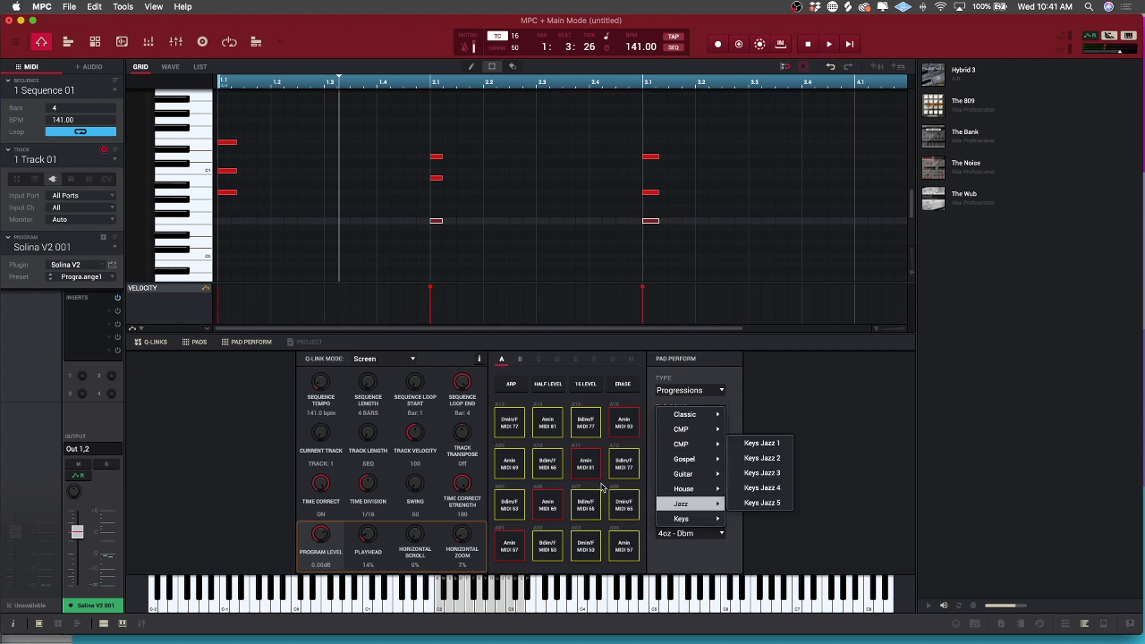
Step: Move the three-note chord at 2.1 to 2.3 in the grid and play back the sequence
drag(409, 133, 537, 228)
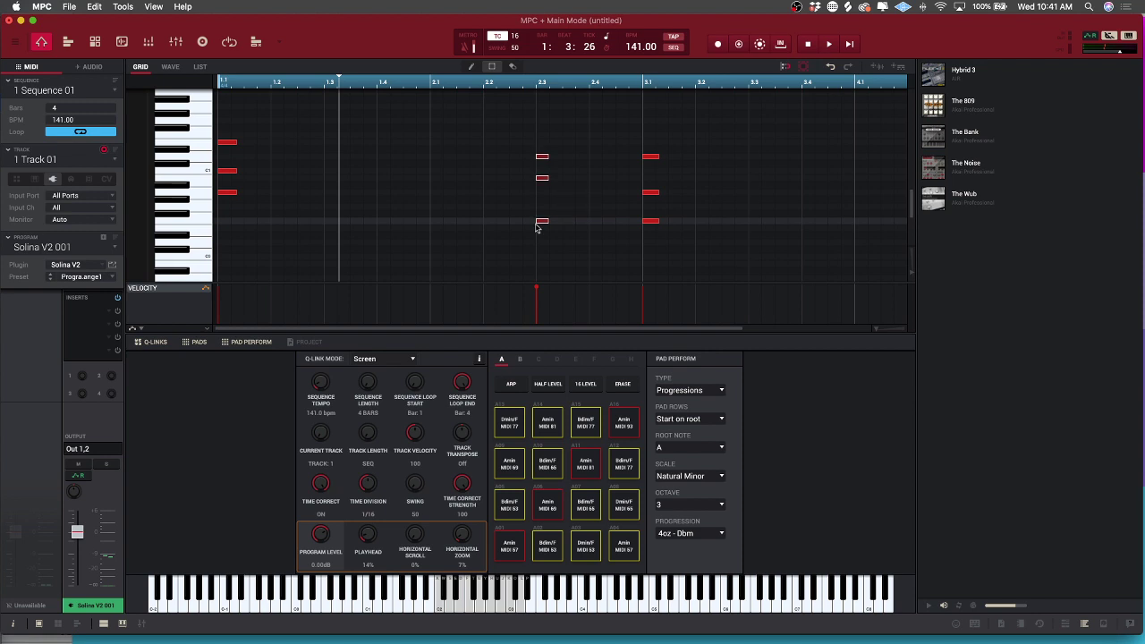
key(space)
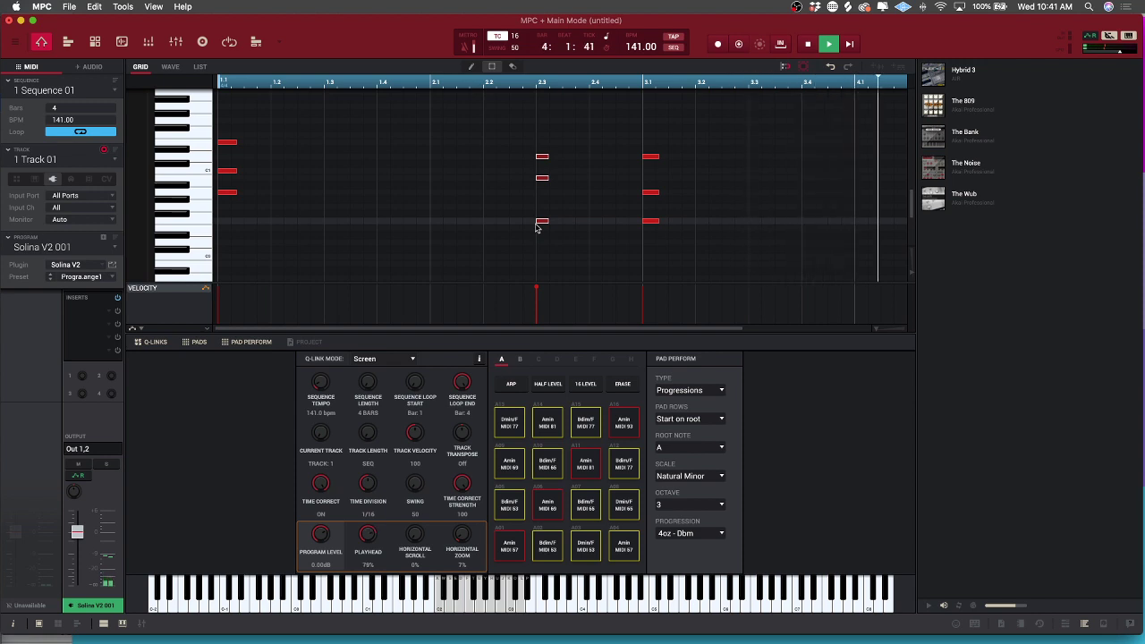
key(space)
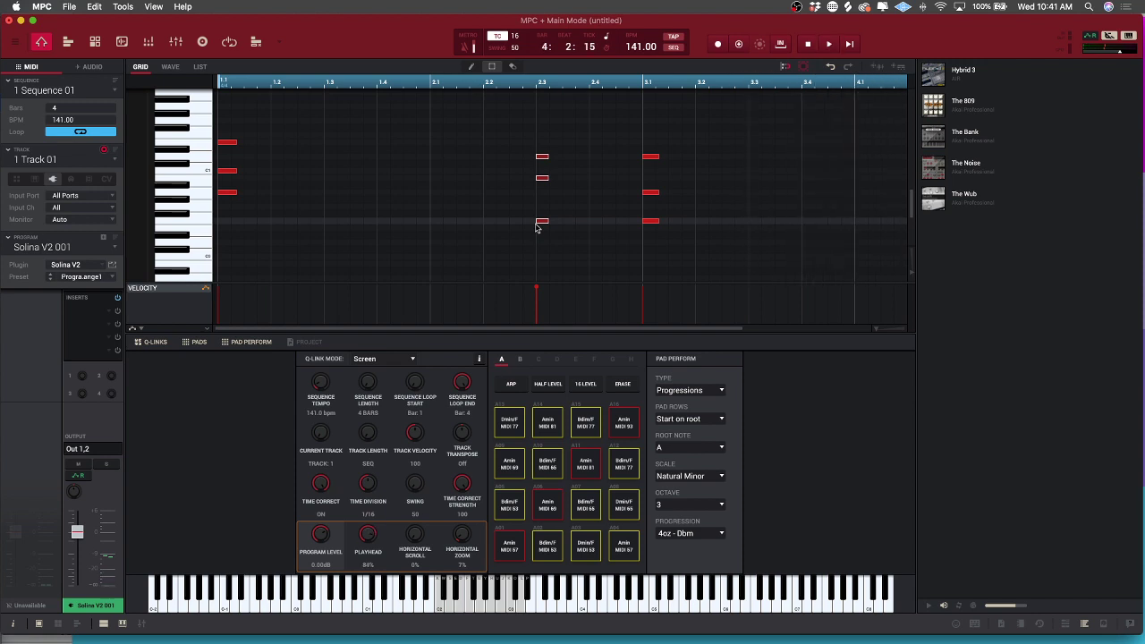
click(958, 625)
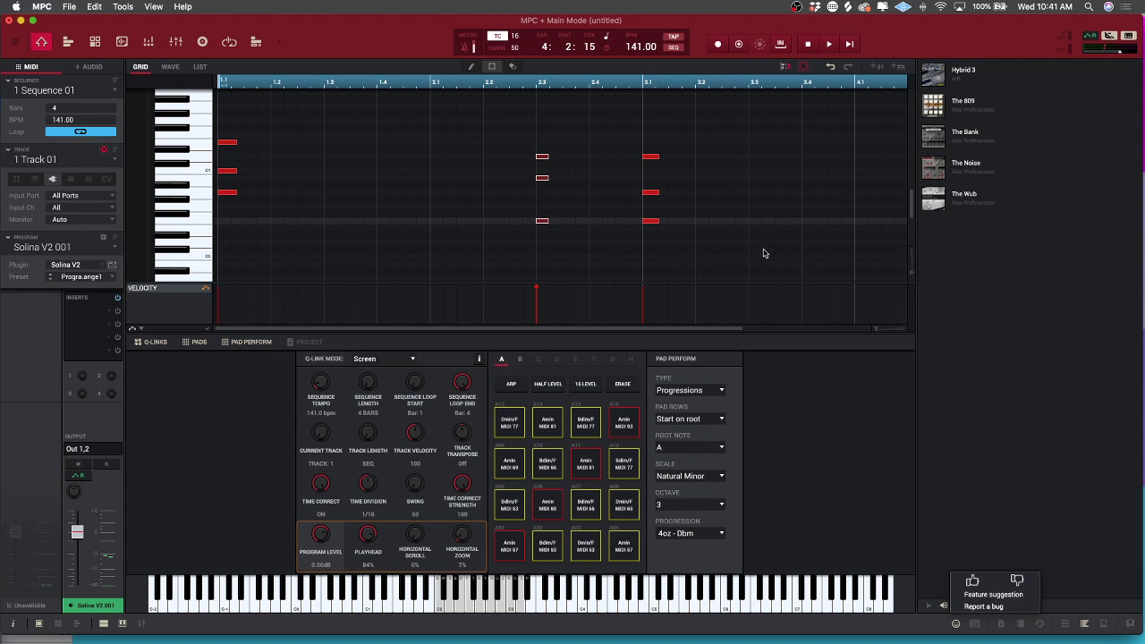
drag(767, 253, 206, 117)
scroll(368, 213, up, 8)
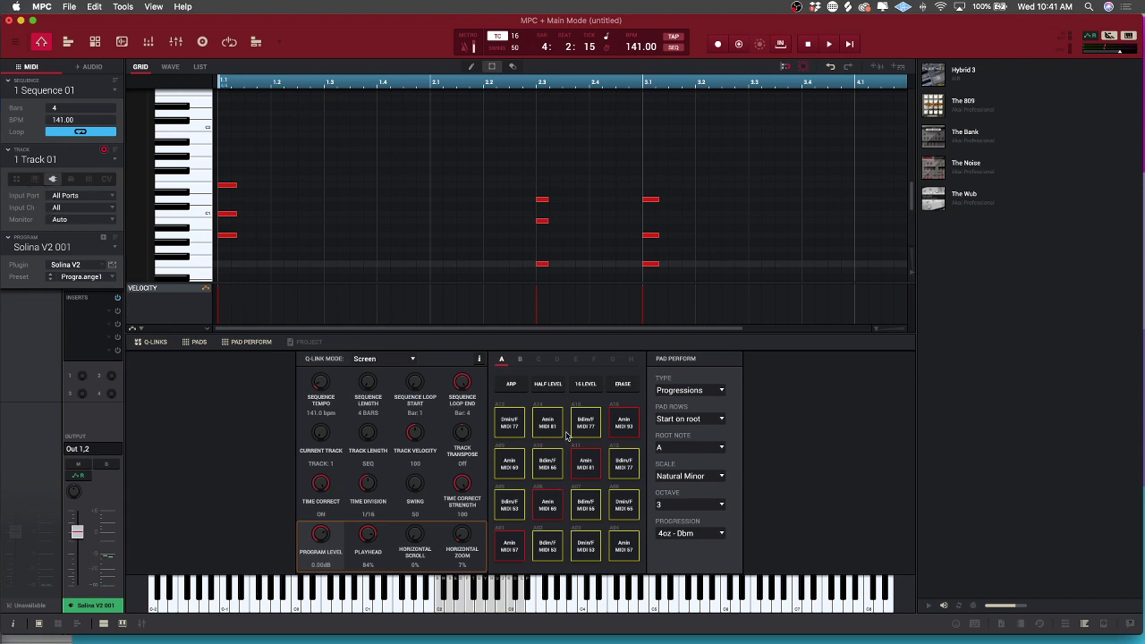
scroll(499, 215, down, 3)
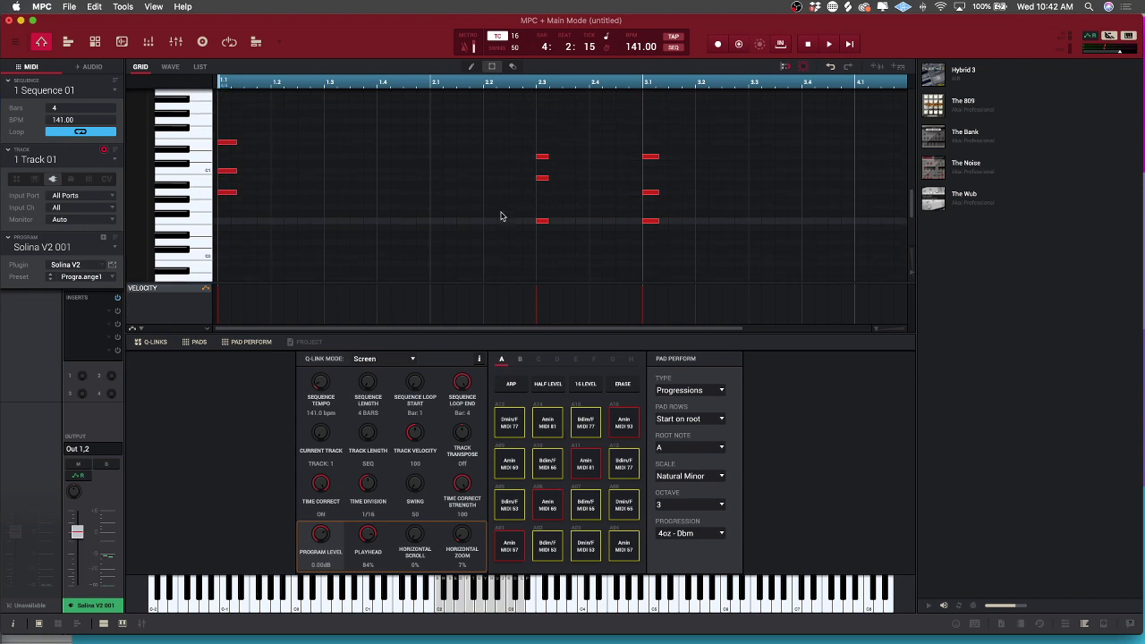
scroll(501, 216, up, 2)
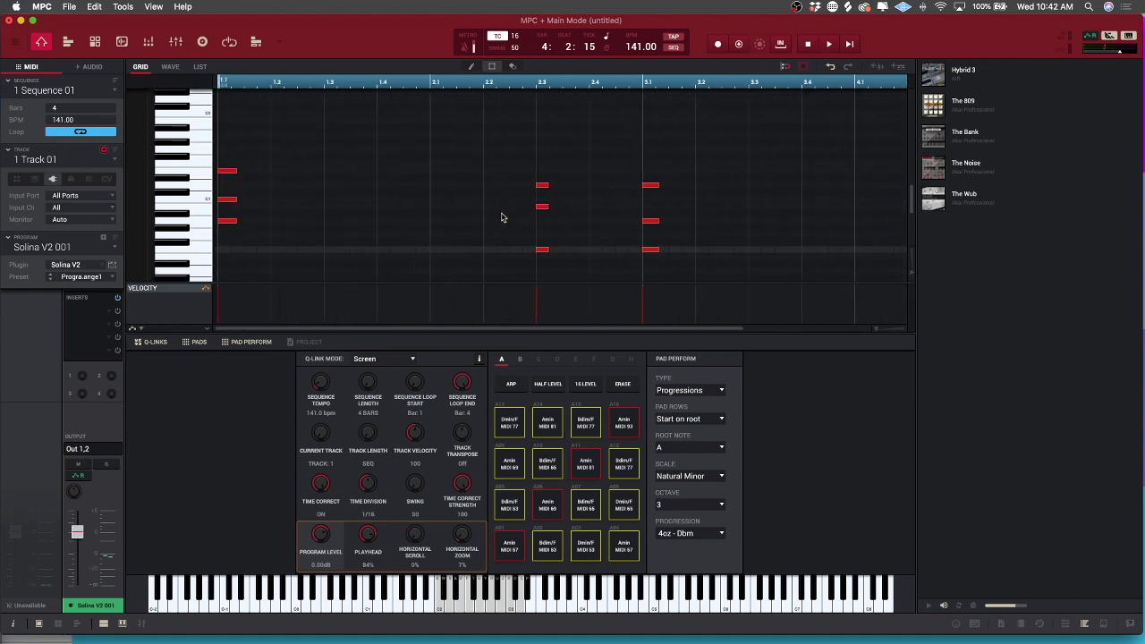